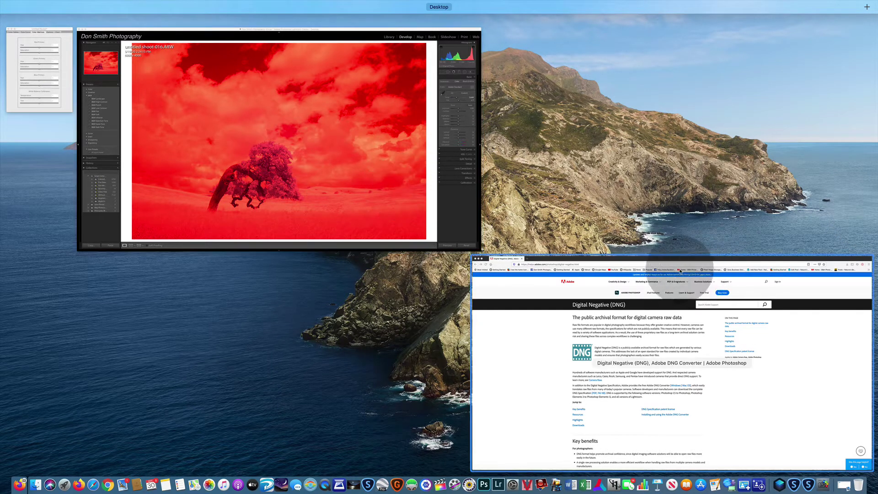
Download the Mac version of DNG Profile Editor from Adobe's DNG help page in Firefox, then minimize the browser
click(644, 260)
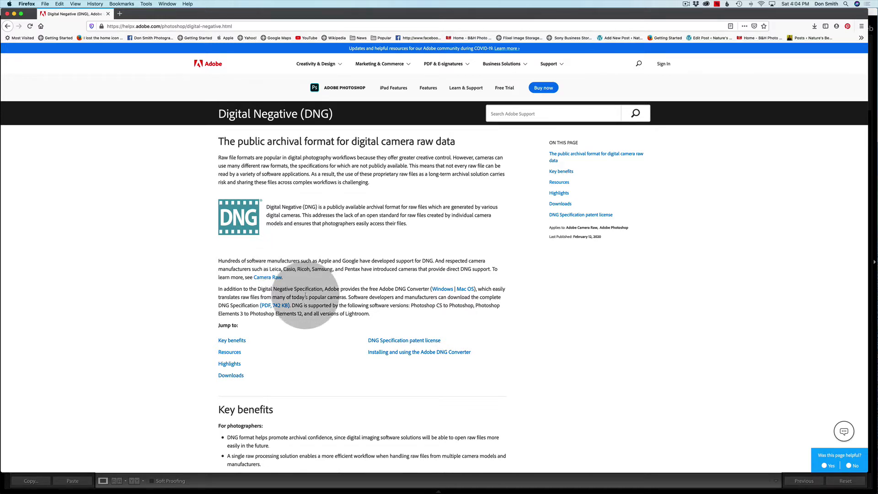
scroll(305, 297, down, 3)
scroll(306, 297, down, 10)
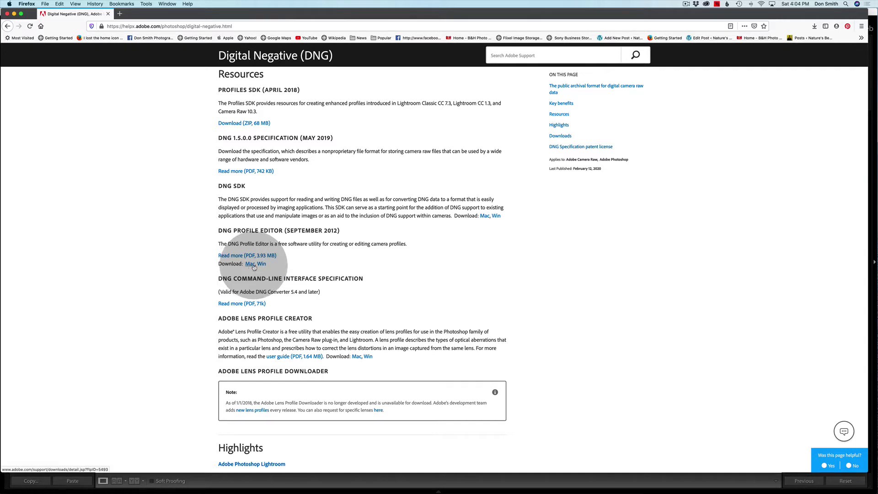
click(251, 265)
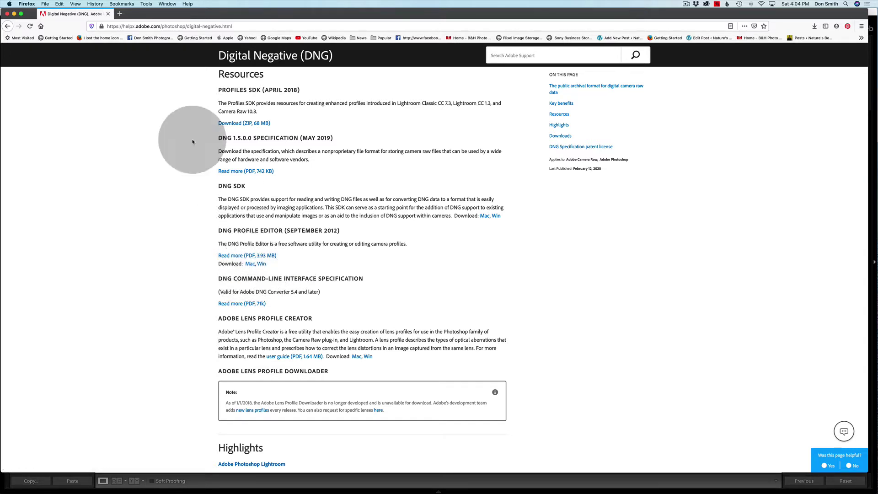
click(14, 14)
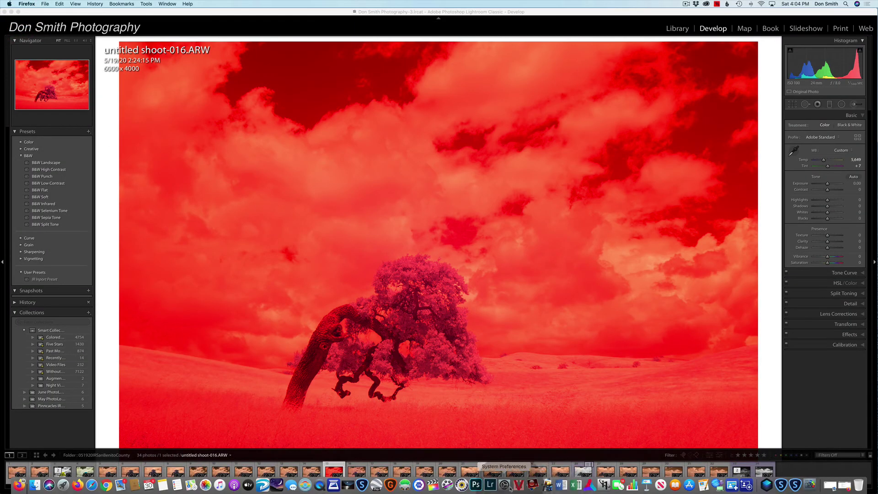
click(504, 484)
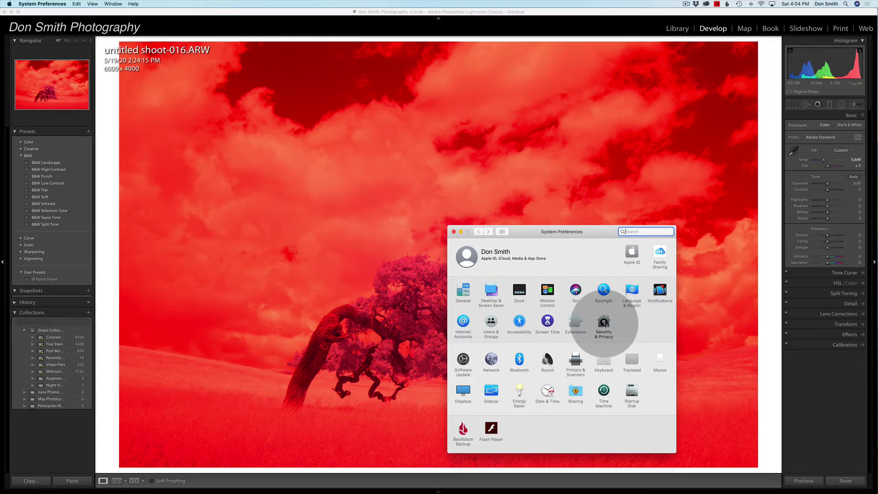
click(604, 324)
click(604, 324)
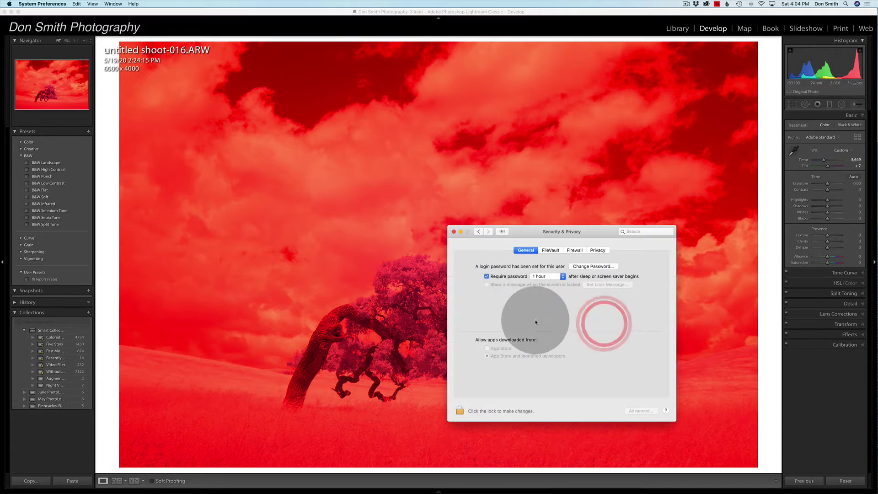
click(459, 411)
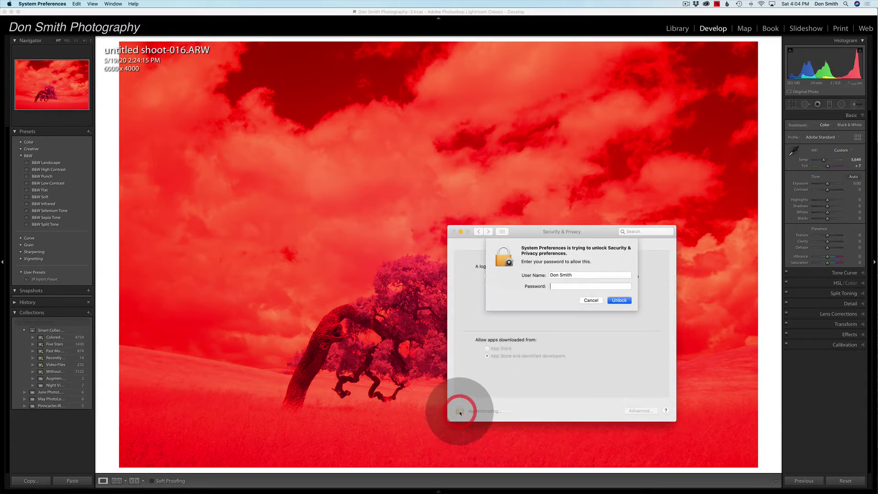
click(595, 301)
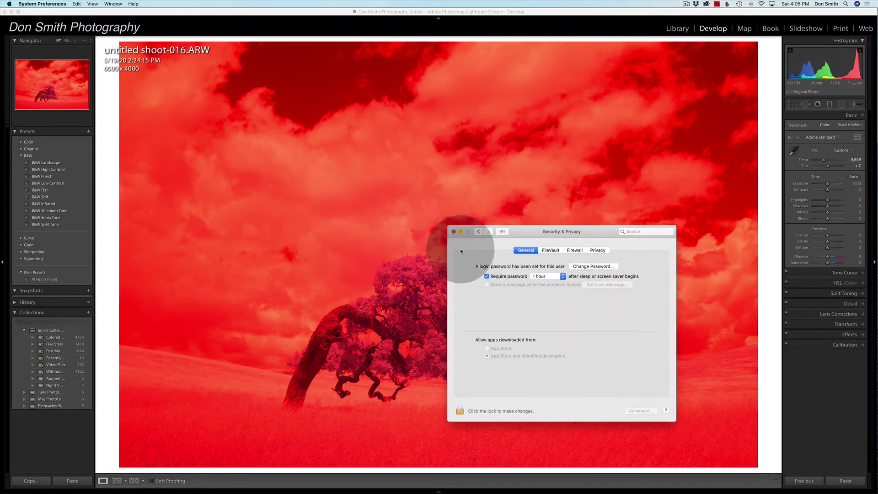
key(super+q)
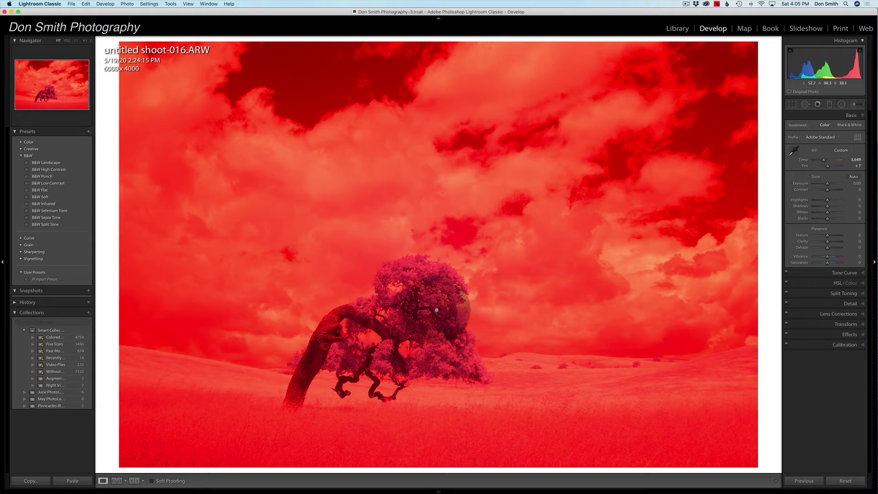
Move the Untitled Recipe window into view and choose File > Open DNG Image to browse the Desktop
click(12, 12)
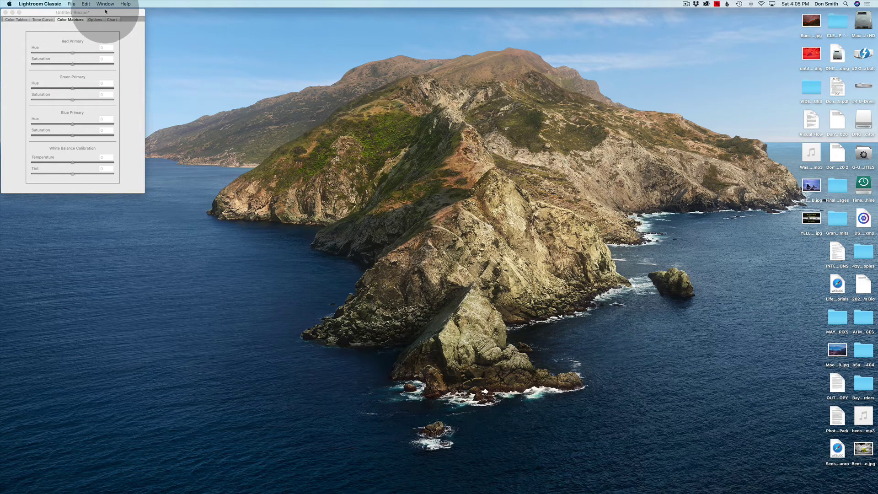
drag(105, 12, 185, 25)
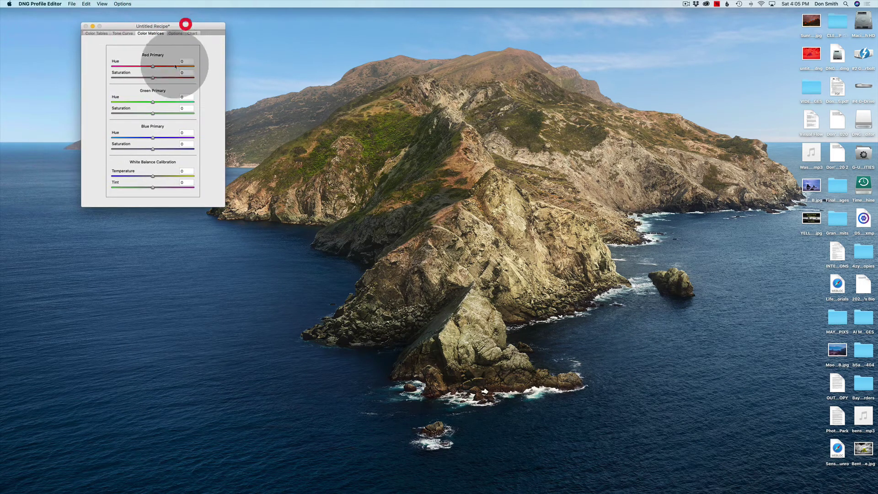
click(71, 5)
click(82, 12)
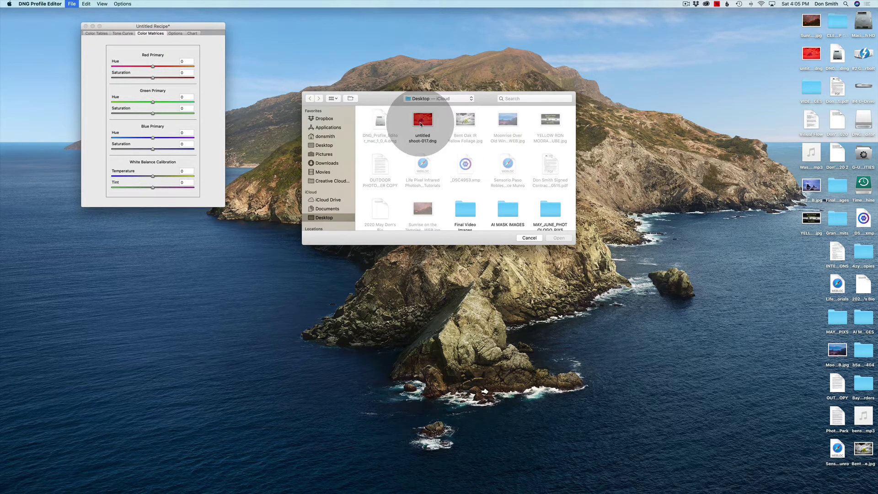
mouse_move(734, 491)
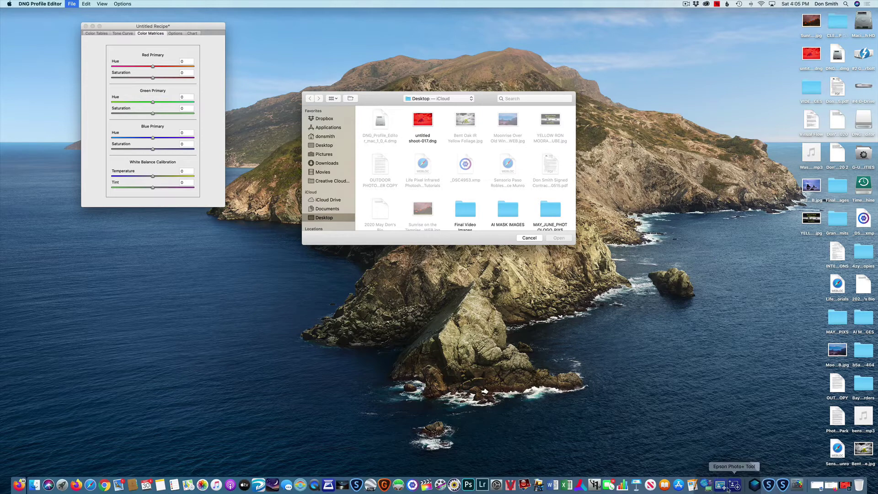
click(488, 484)
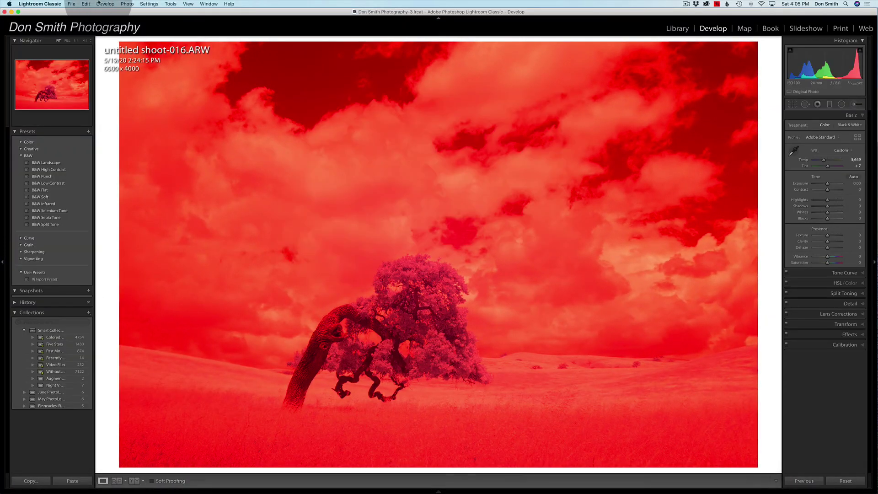
click(71, 4)
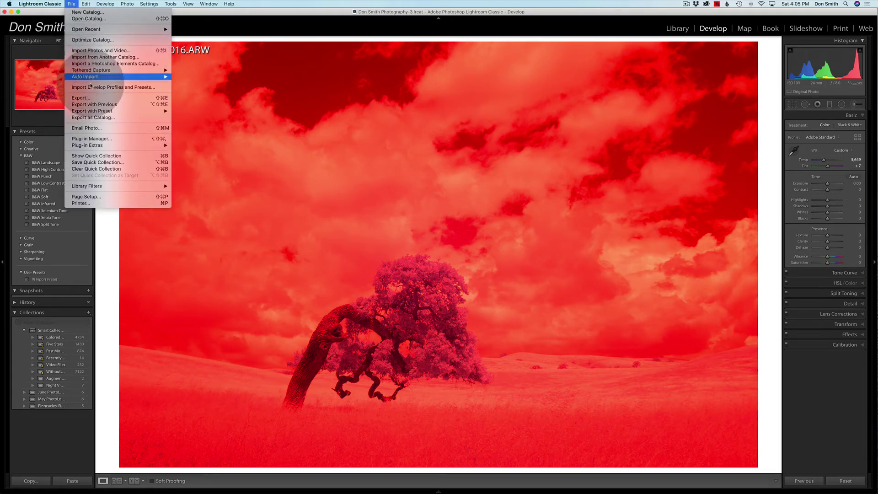
mouse_move(94, 111)
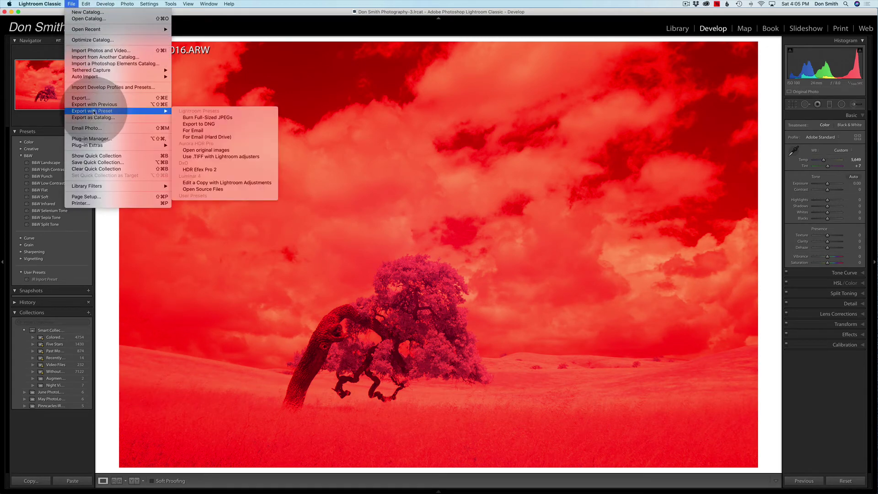
click(195, 124)
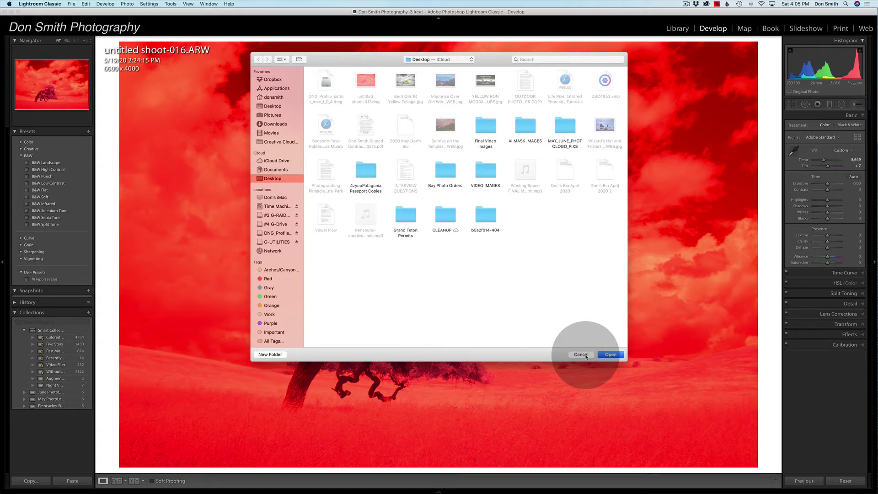
click(581, 355)
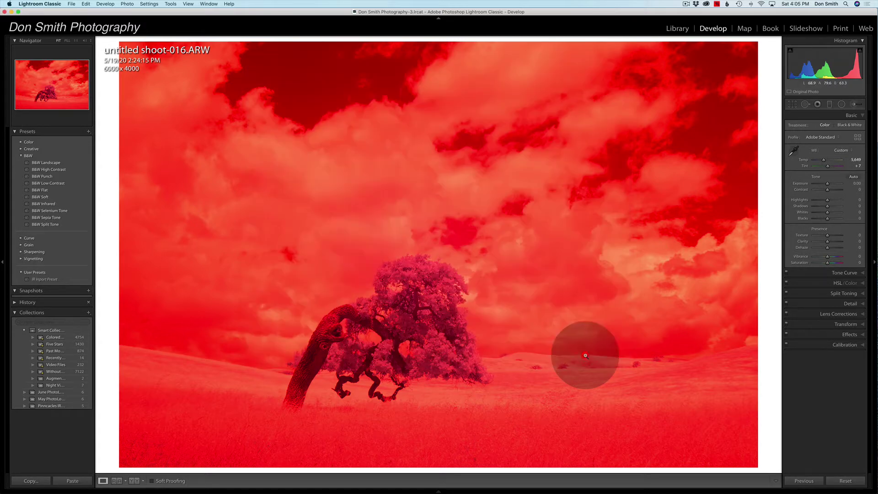
Open untitled shoot-017.dng from the Desktop in DNG Profile Editor
click(11, 13)
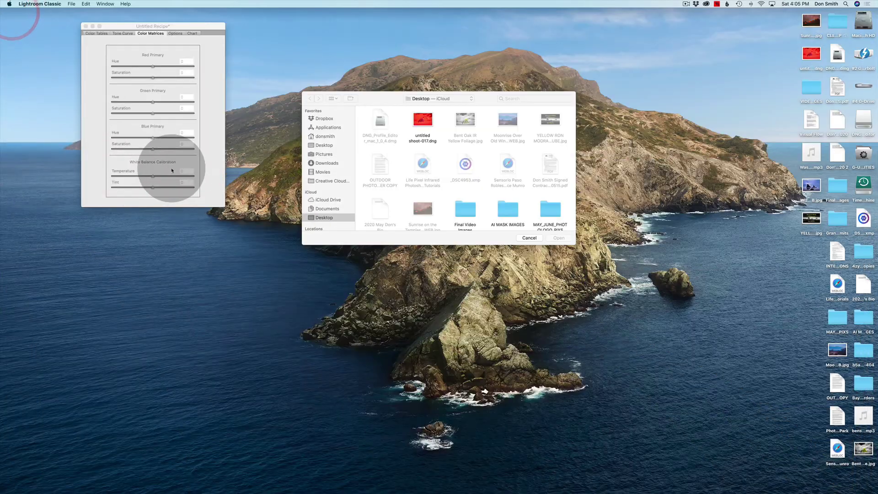
click(187, 25)
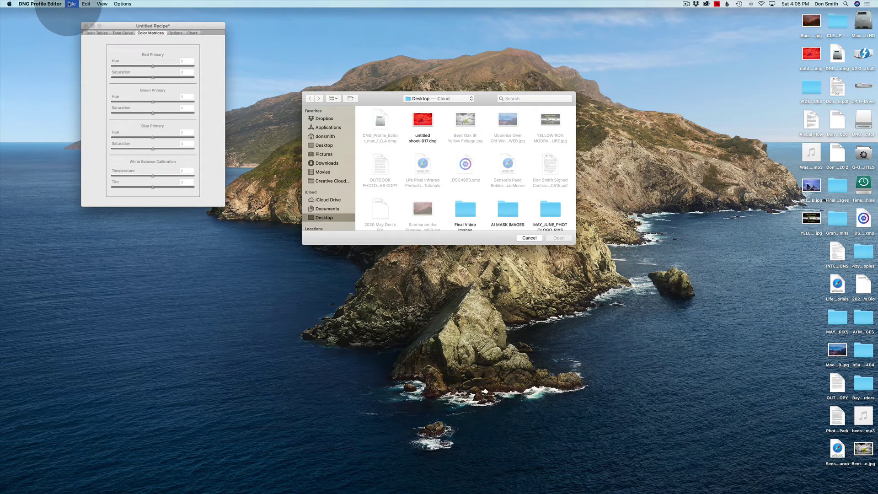
click(423, 120)
click(72, 4)
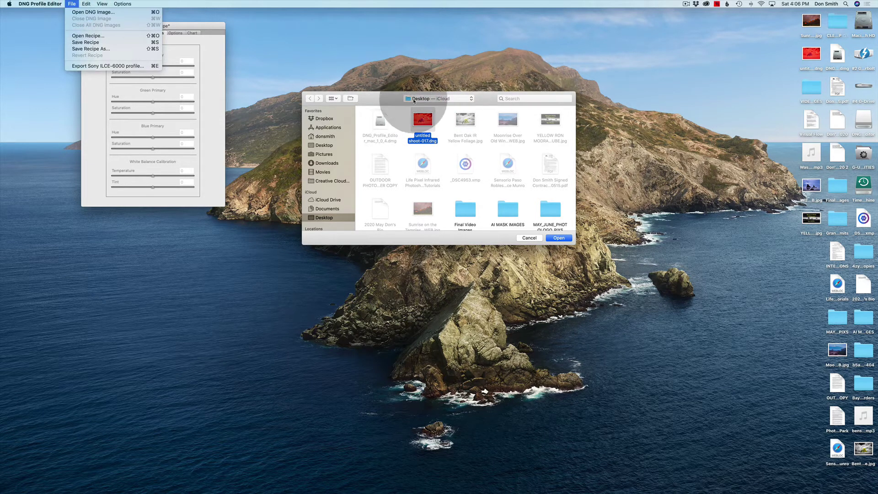
click(558, 238)
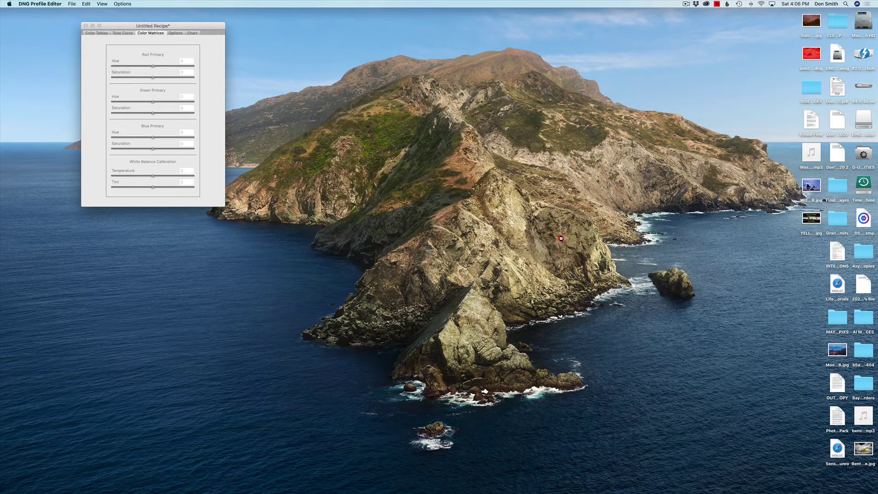
click(254, 108)
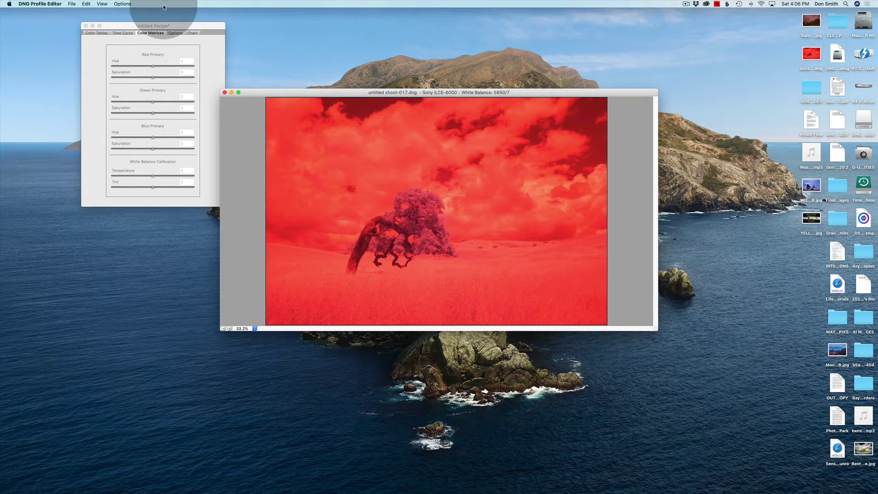
Lower the Color Matrices white balance Temperature calibration to -100, then show the recipe's Options page
click(178, 28)
click(153, 176)
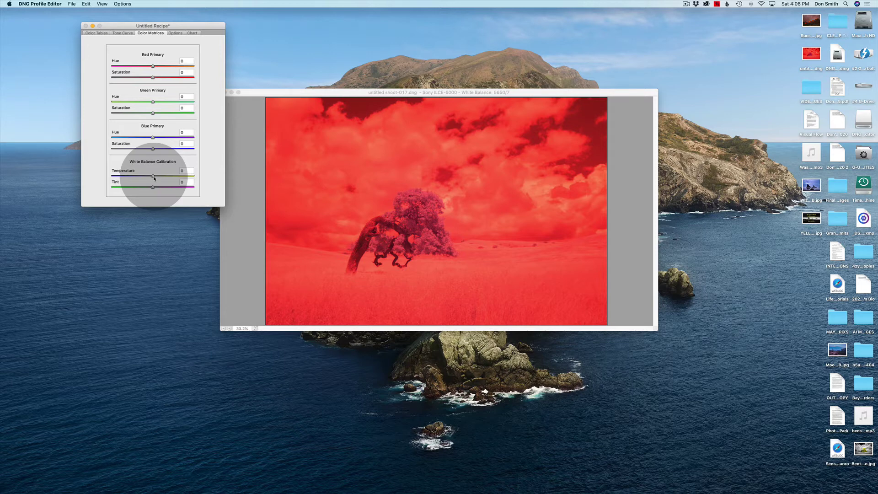
drag(154, 178, 87, 178)
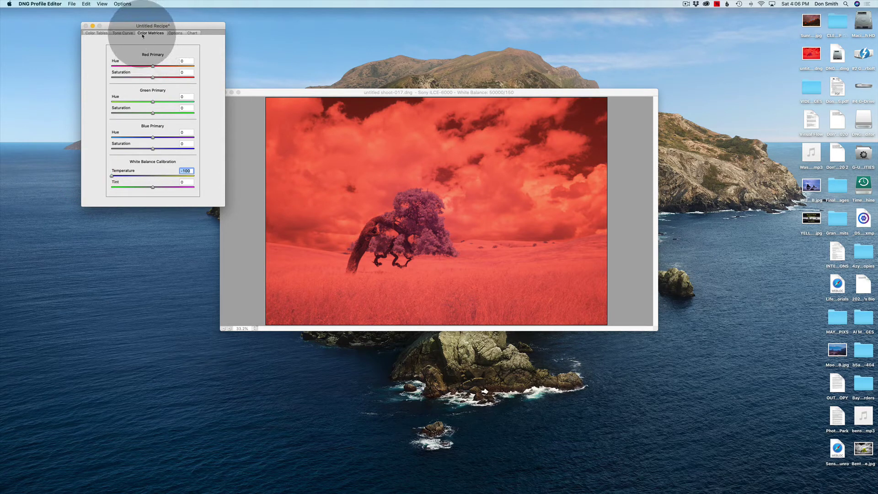
click(176, 33)
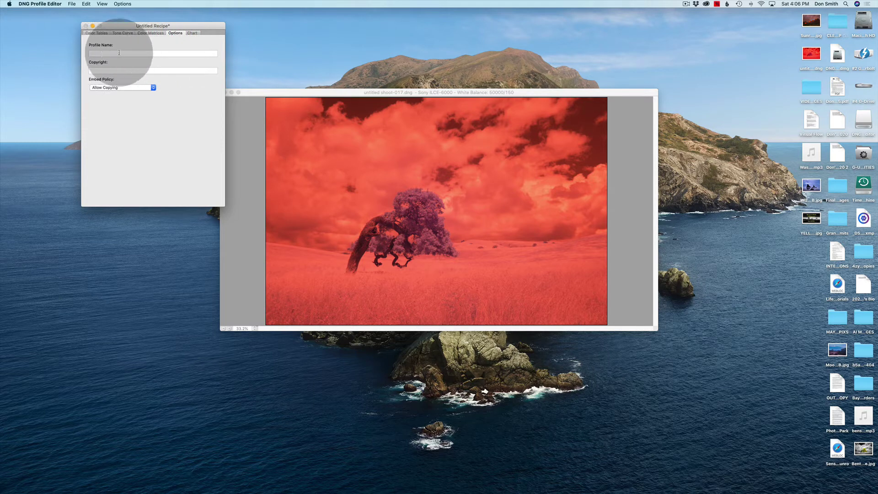
click(71, 3)
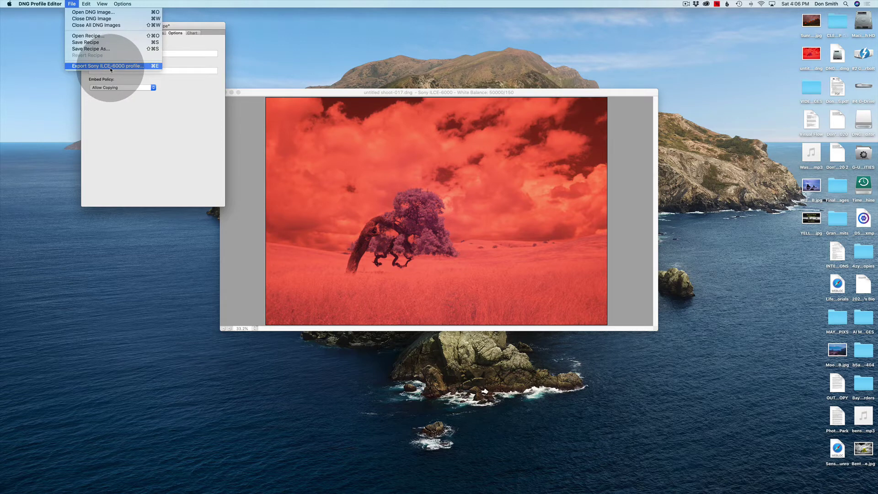
click(43, 79)
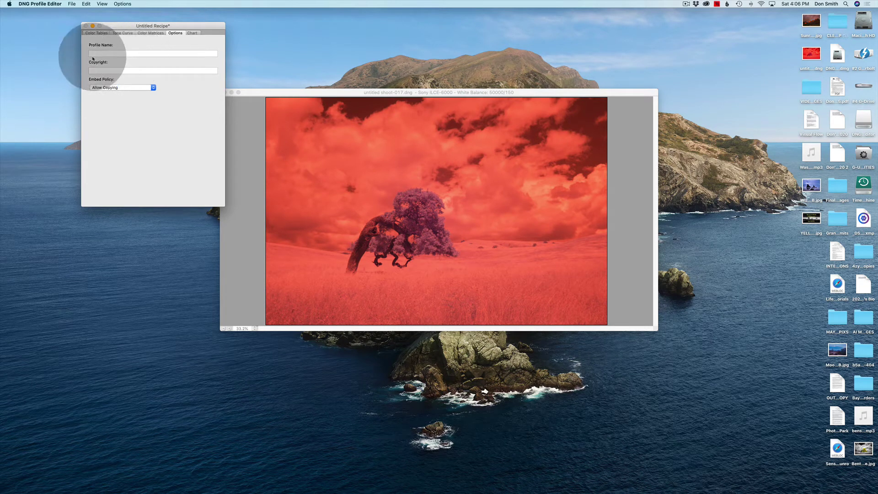
click(71, 5)
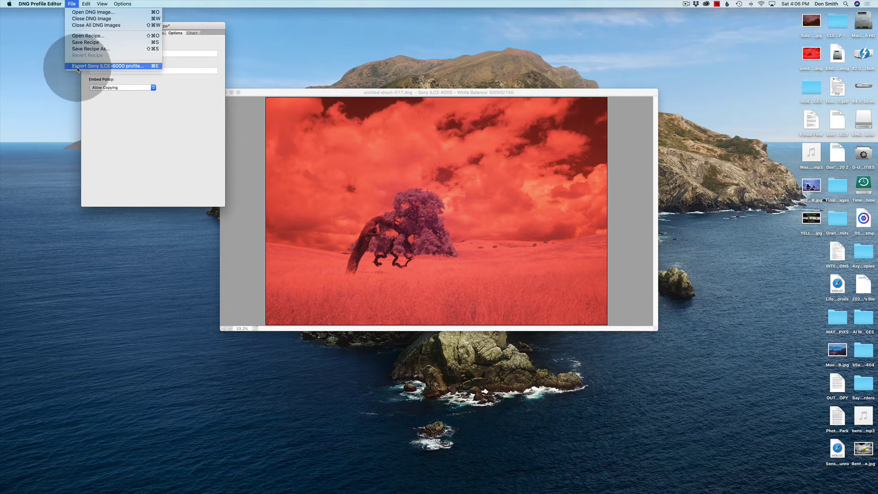
click(45, 59)
click(45, 61)
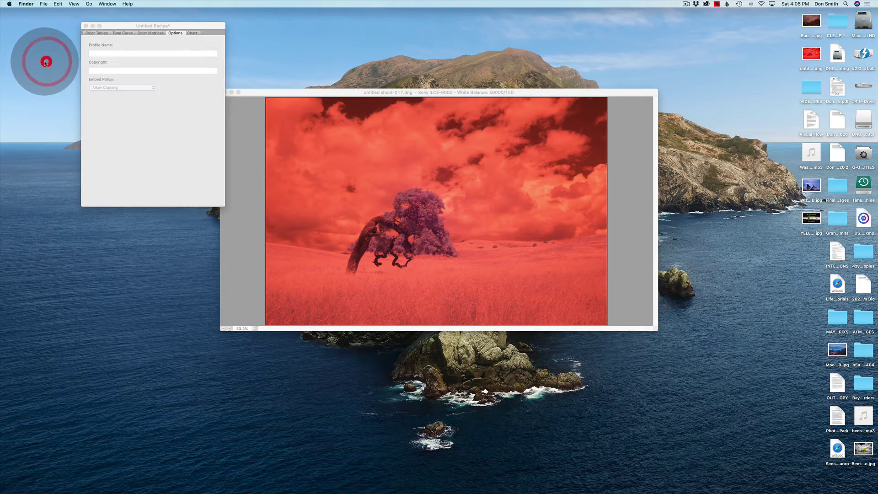
click(83, 25)
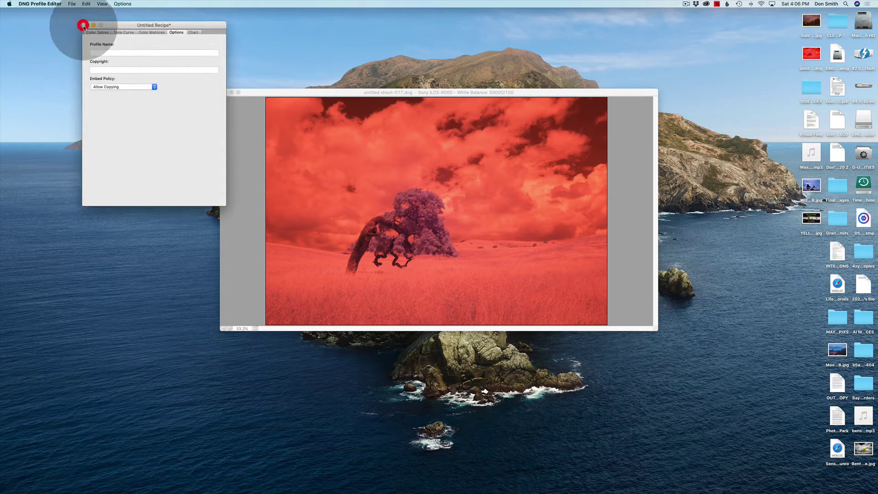
click(294, 91)
click(45, 4)
key(Escape)
mouse_move(699, 485)
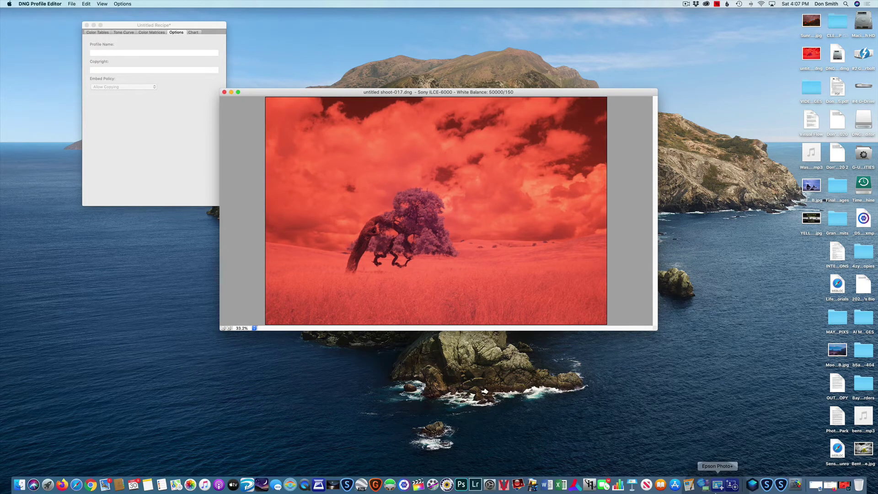
click(475, 485)
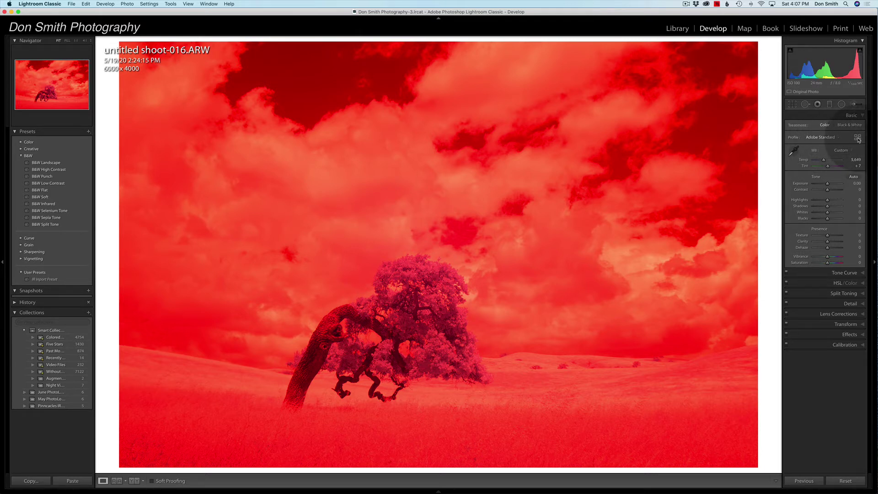
click(833, 139)
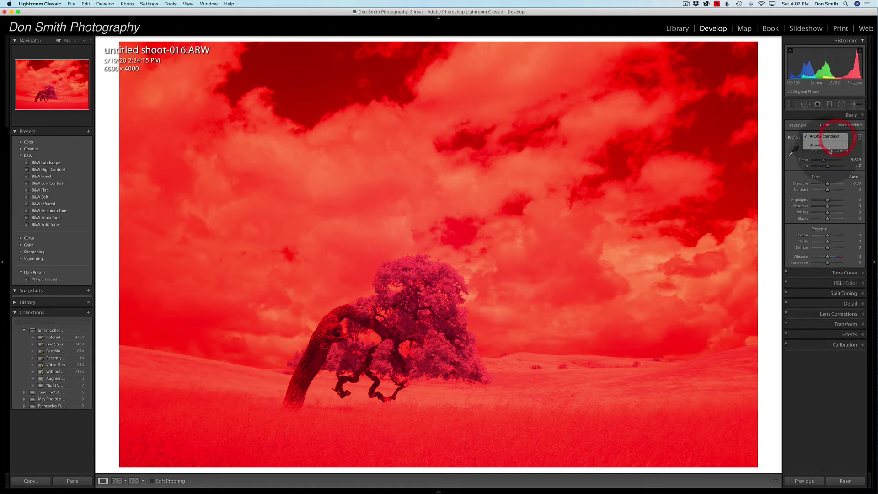
click(829, 145)
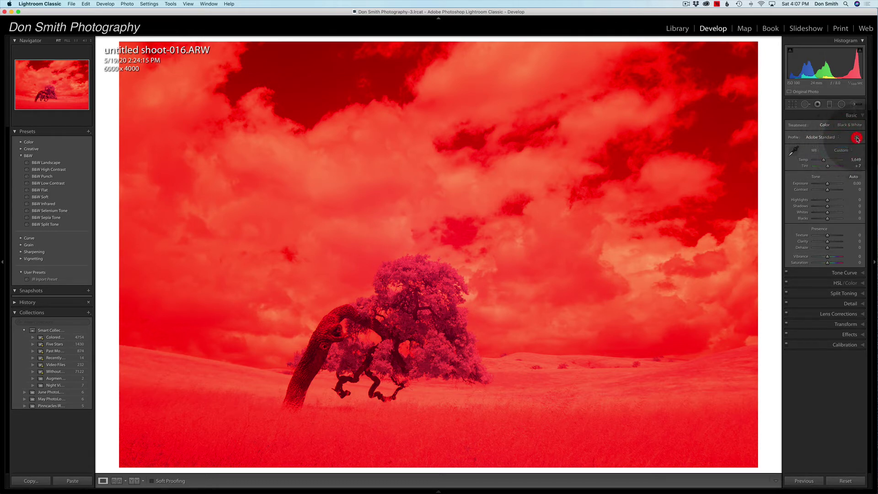
scroll(804, 292, down, 5)
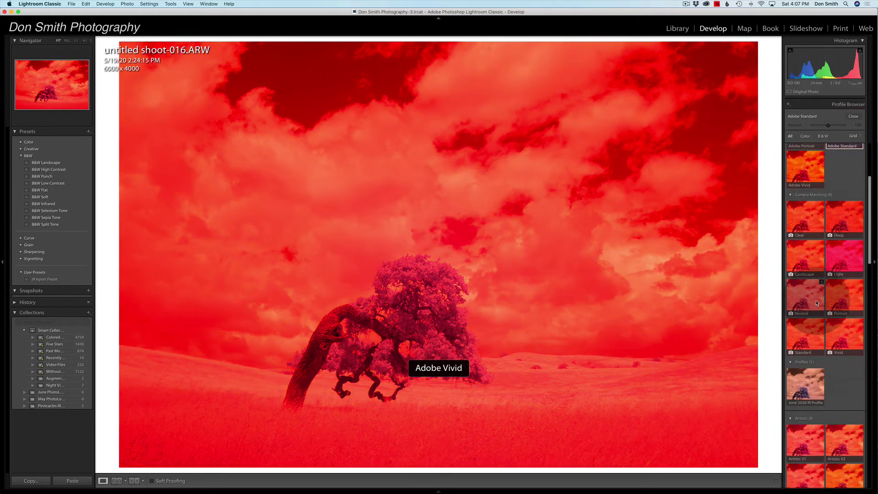
click(800, 375)
click(806, 350)
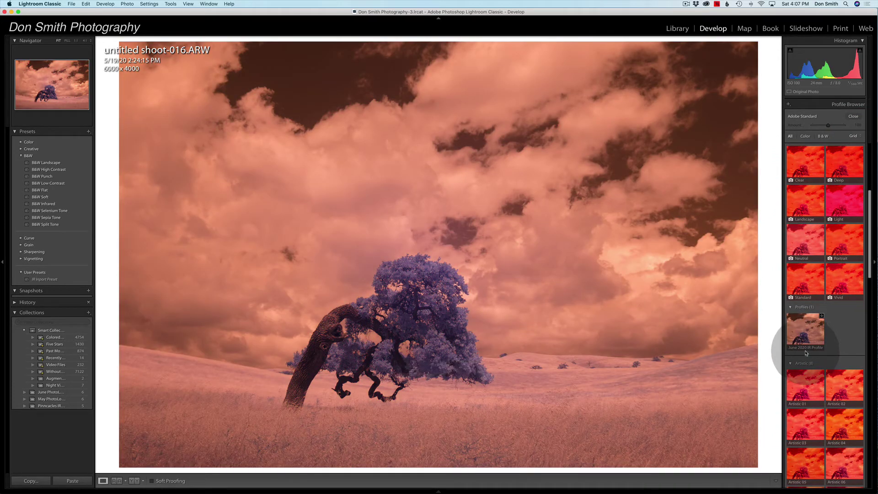
click(801, 335)
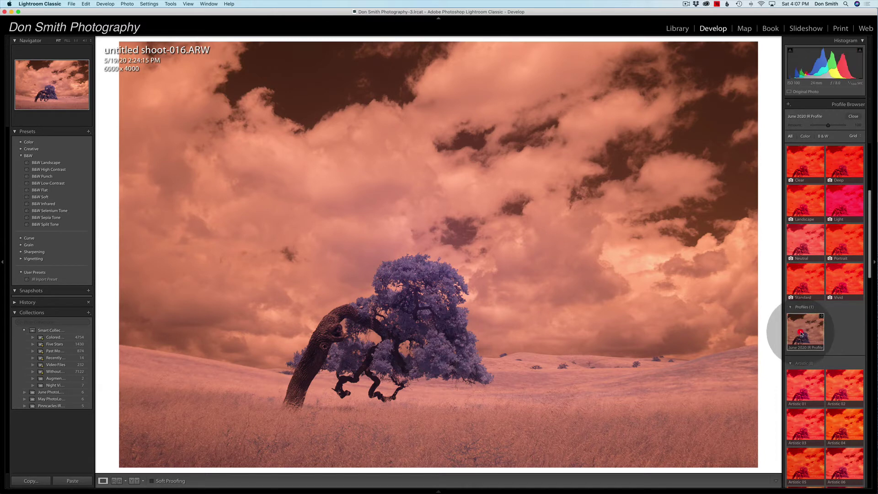
click(854, 117)
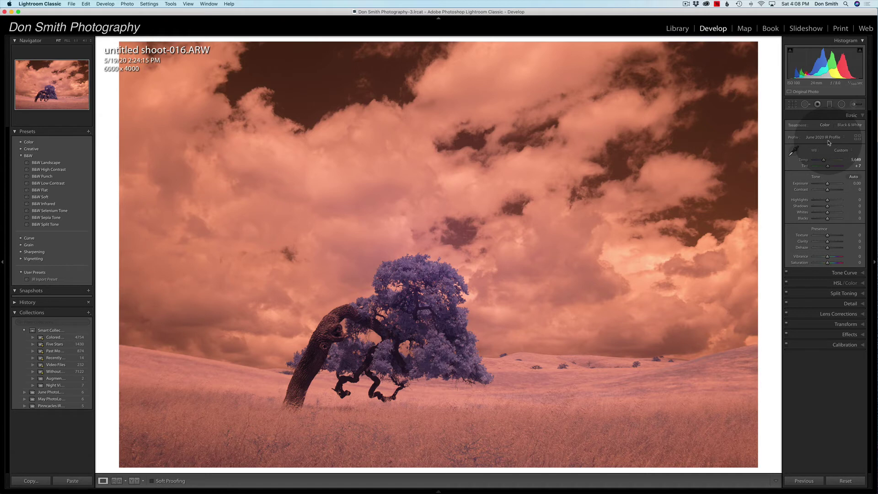
Reselect the June 2020 IR Profile in the profile browser, cancelling an attempted delete
click(857, 137)
click(797, 326)
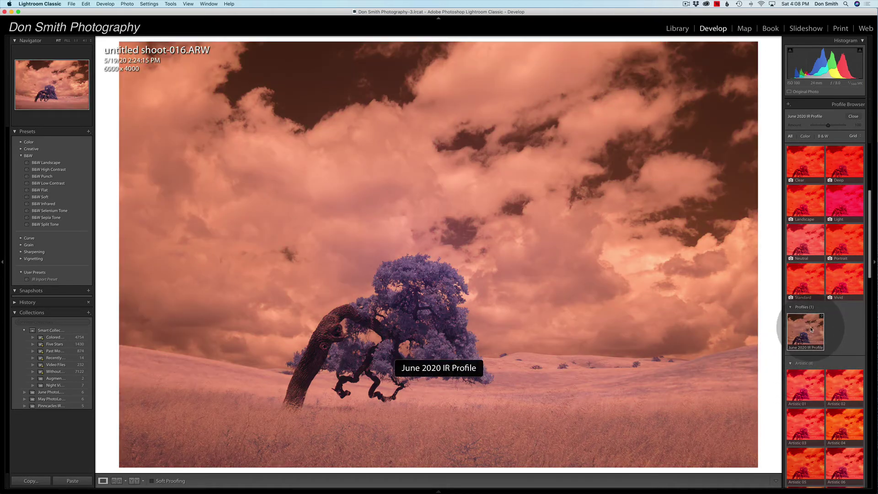
click(810, 330)
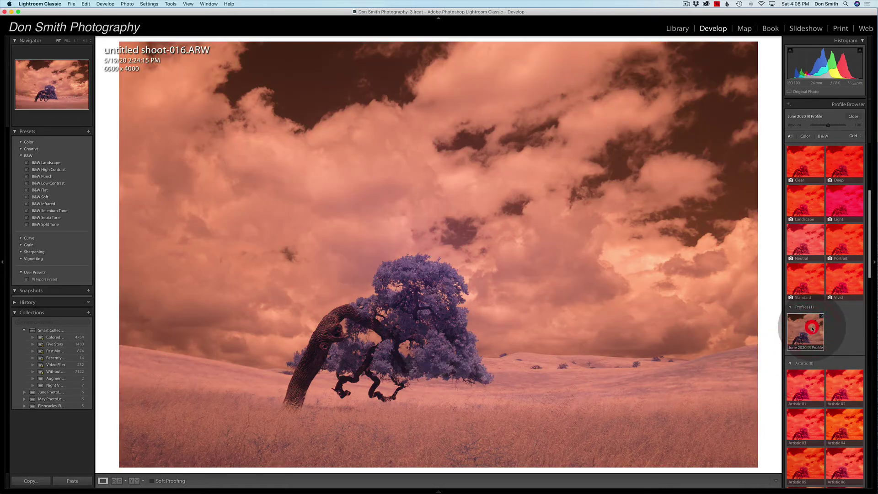
click(814, 329)
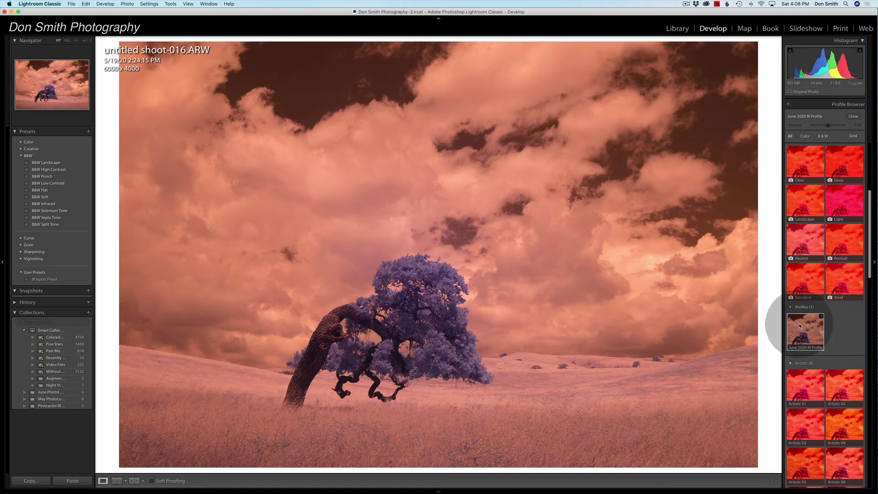
key(Delete)
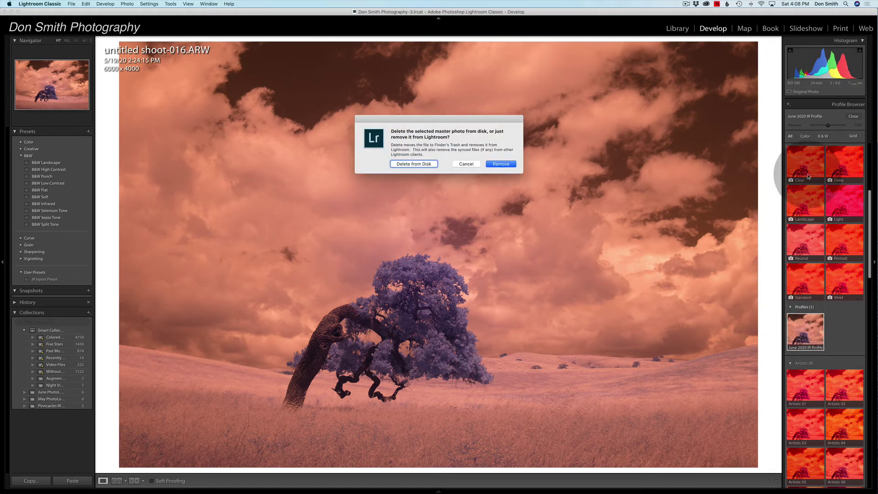
click(474, 163)
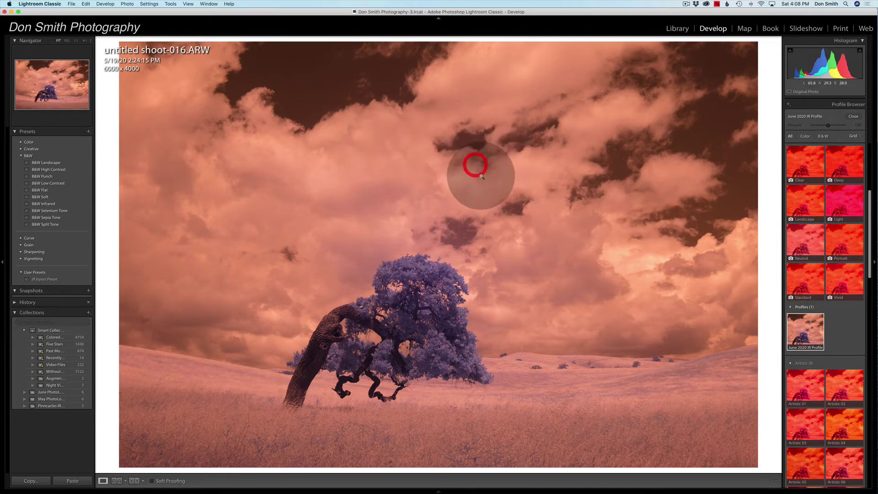
Reveal the CameraRaw folder in Finder using Preferences > Presets > Show Lightroom Develop Presets
click(46, 4)
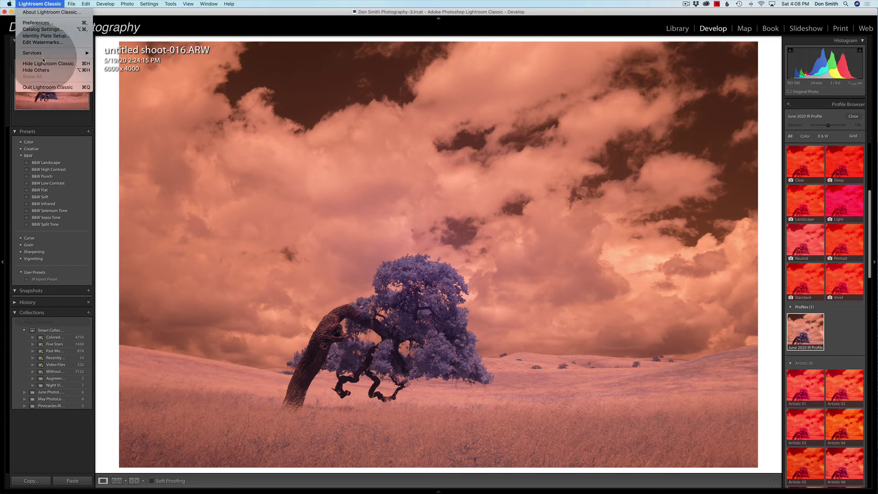
mouse_move(43, 54)
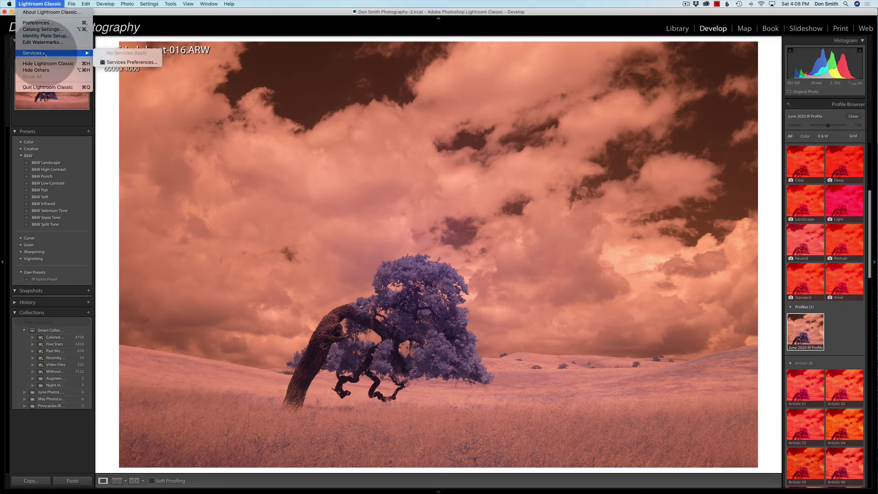
click(44, 23)
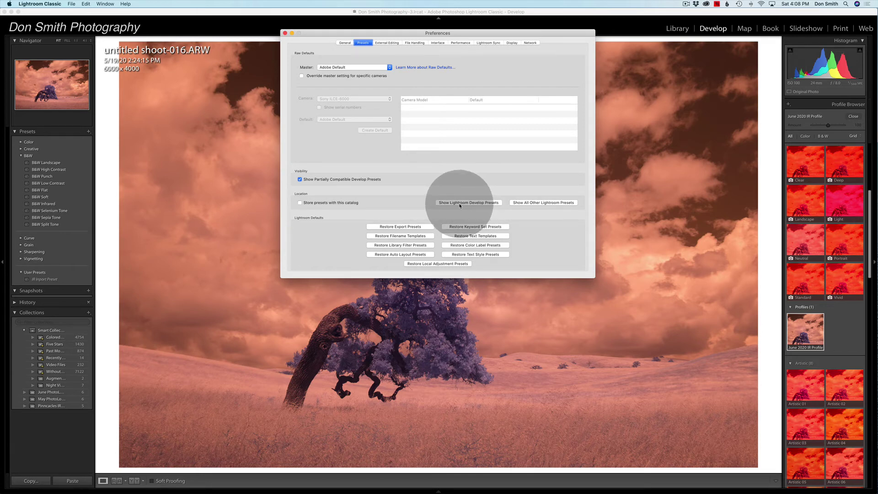
click(459, 204)
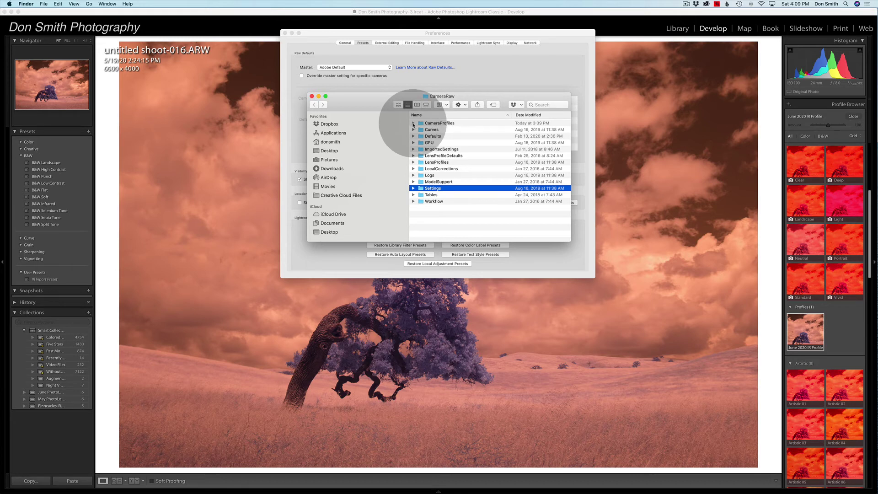
Expand CameraProfiles and select Sony ILCE-6000 June 2020 IR Profile.dcp together with Index2.dat
click(413, 124)
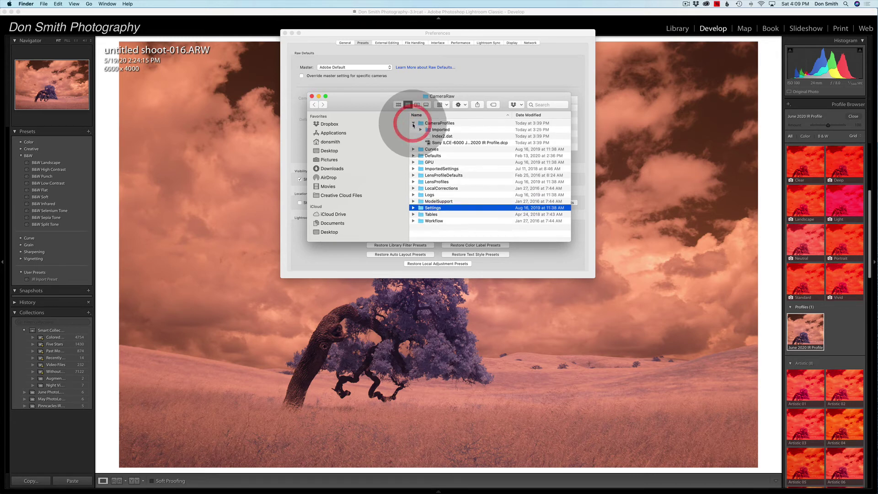
click(447, 143)
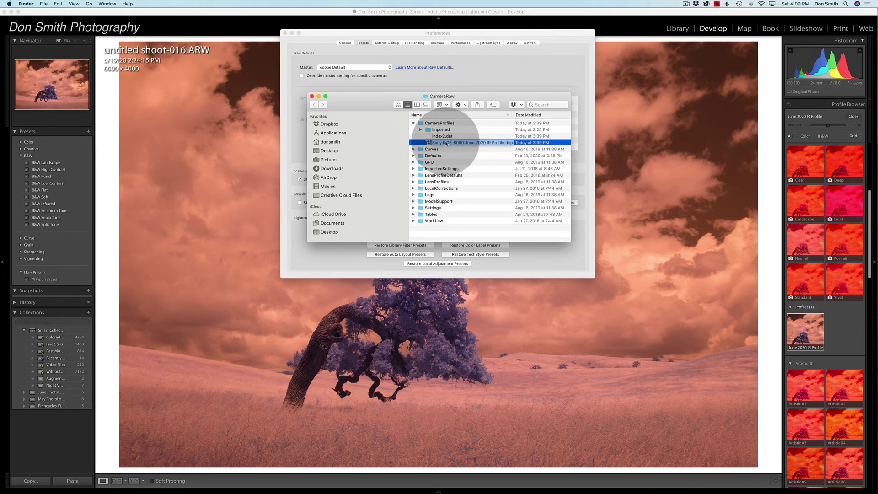
click(475, 131)
click(465, 143)
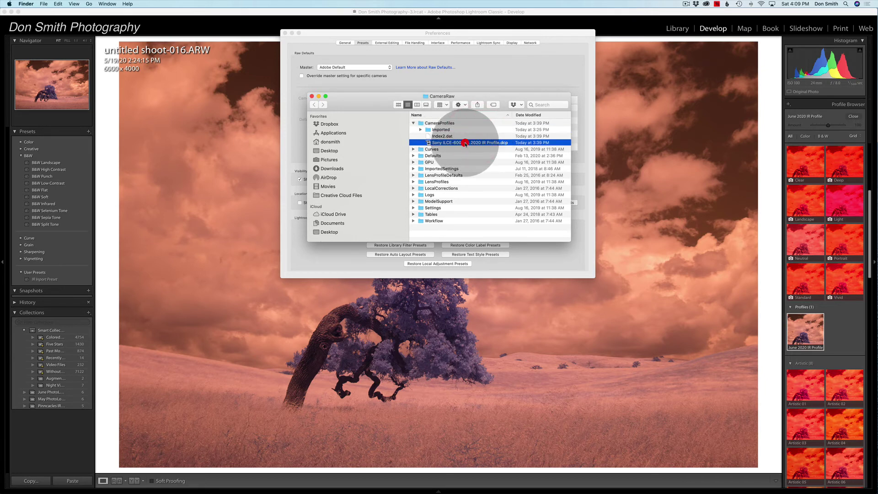
super+click(441, 136)
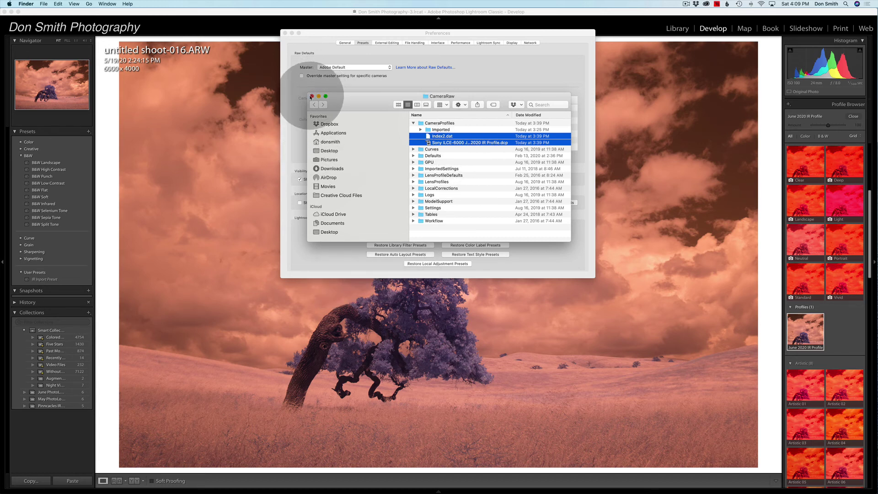
click(311, 96)
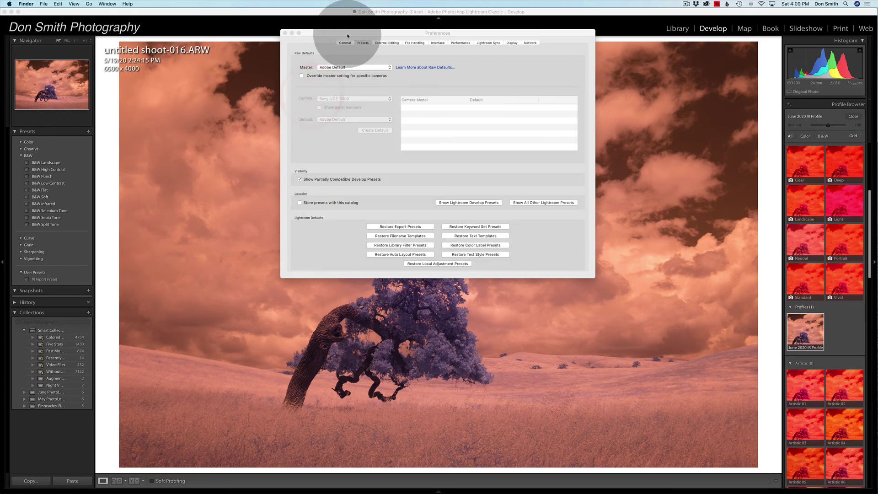
drag(329, 34, 331, 32)
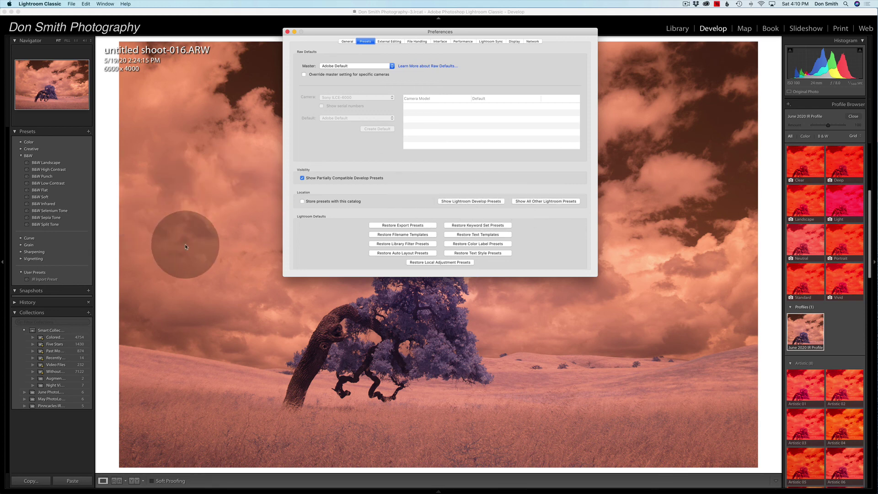
drag(325, 34, 325, 33)
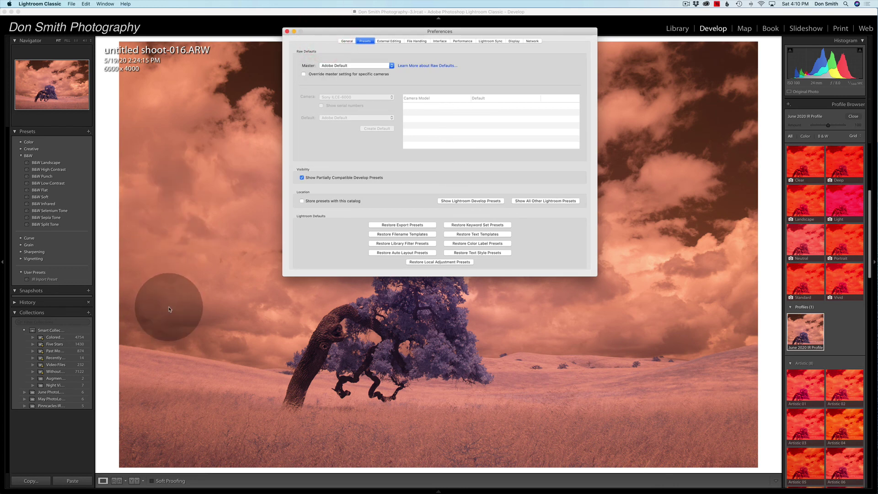